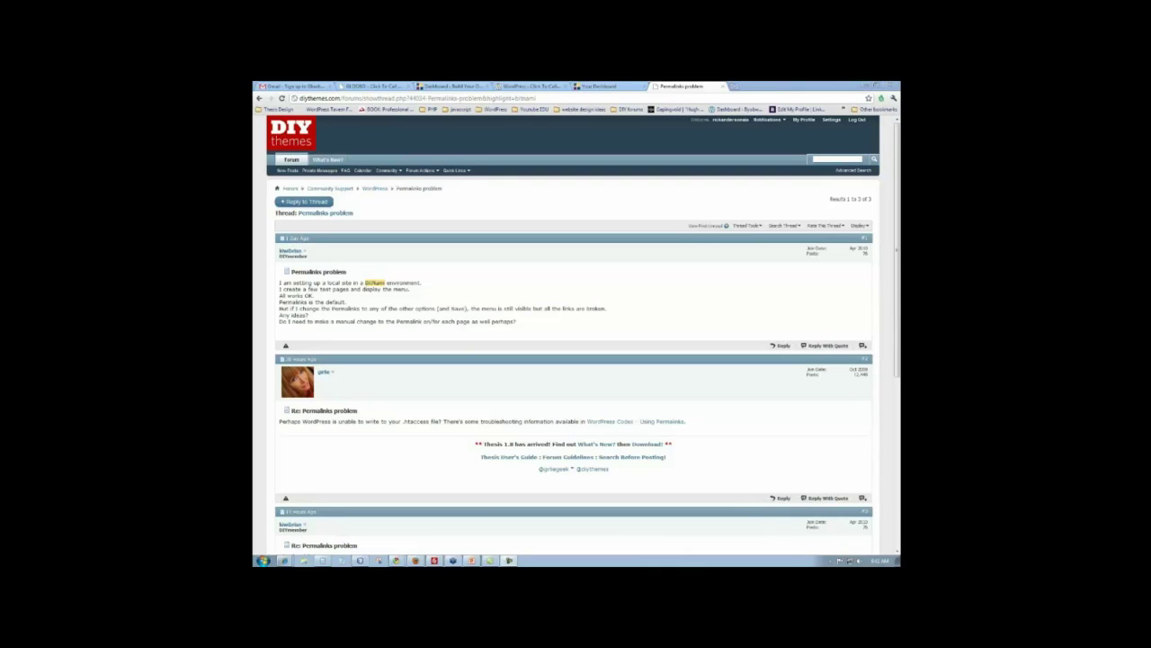
- Open the website abespestcontrol.com in a new browser tab
{"action": "left_click", "coordinate": [735, 87]}
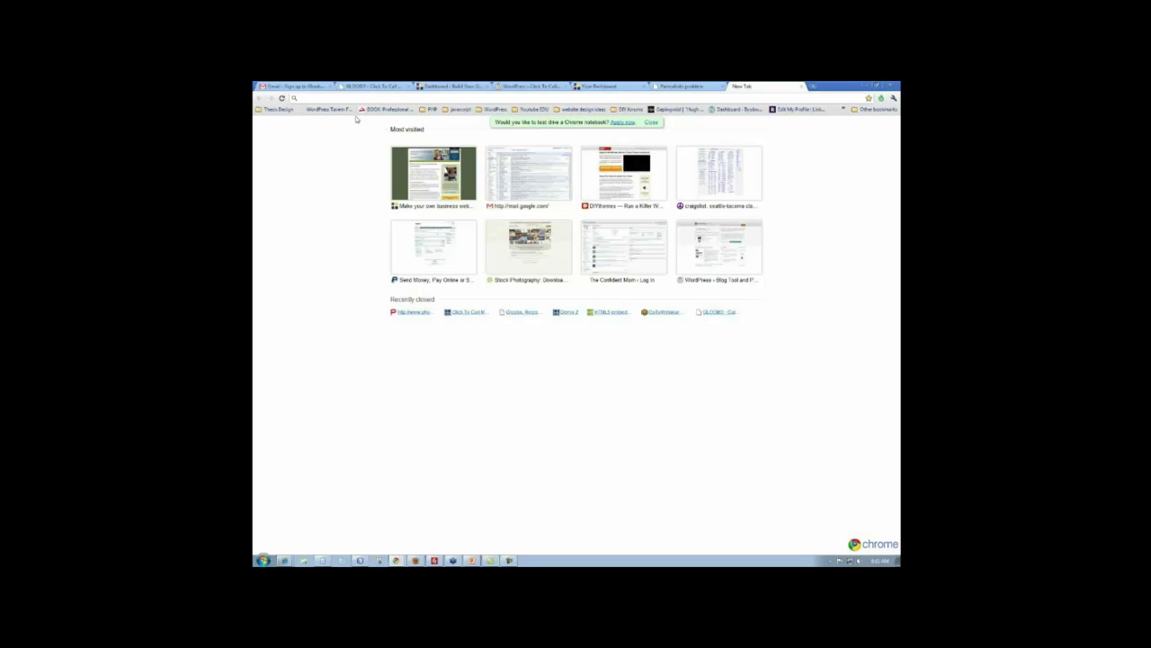
{"action": "type", "text": "abe"}
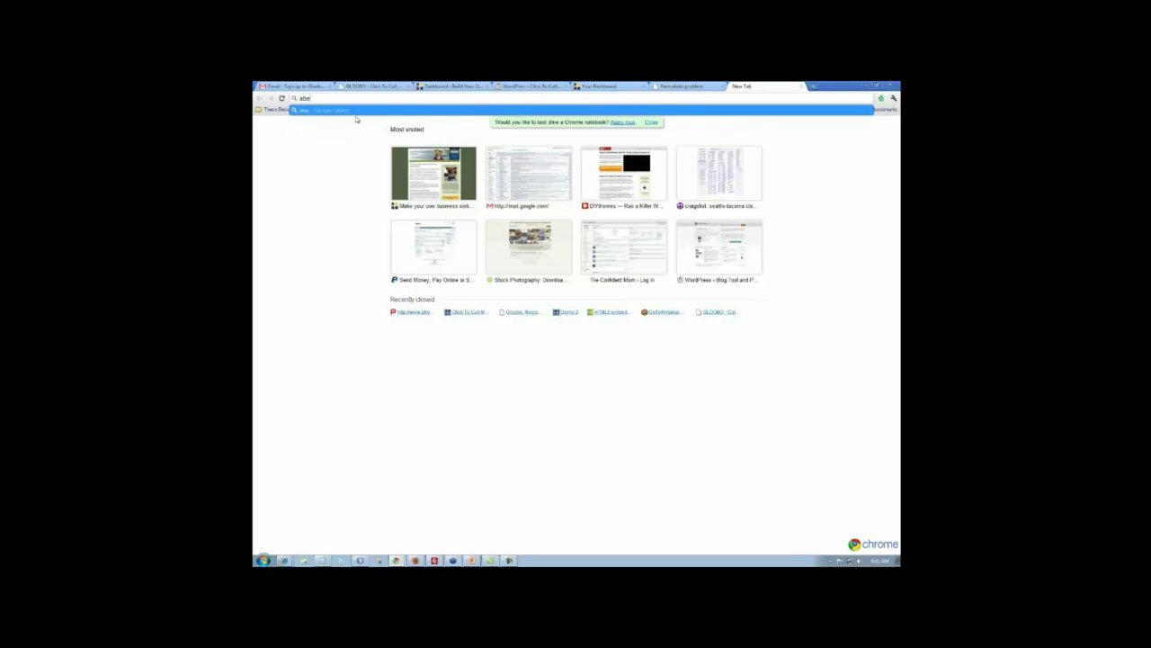
{"action": "type", "text": "spest"}
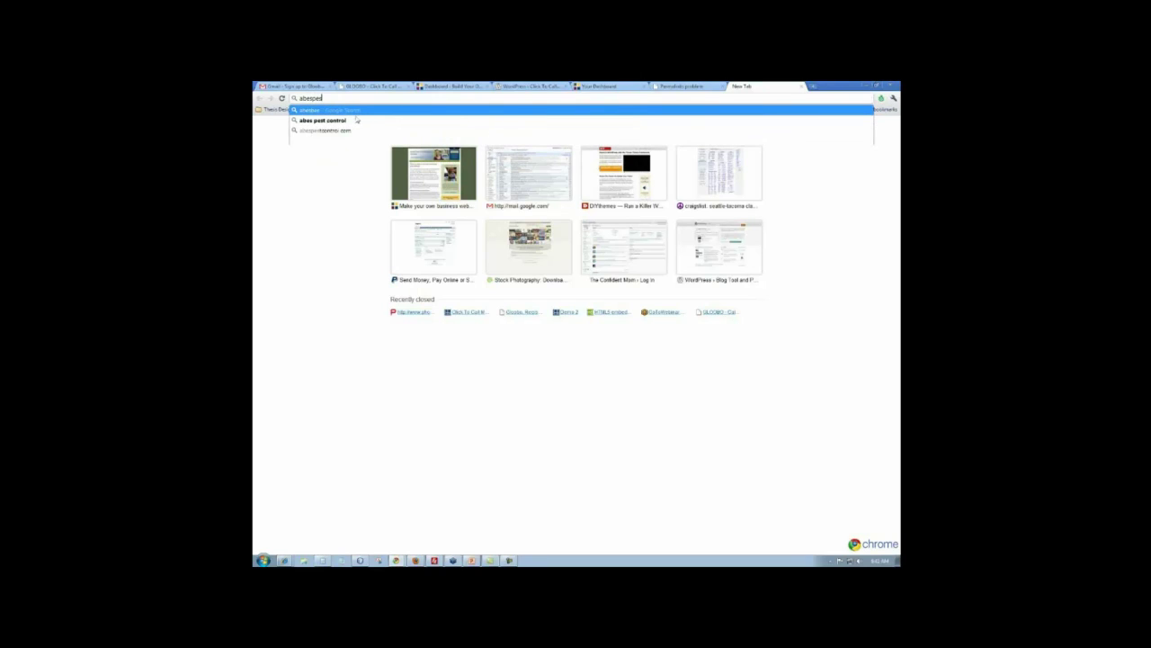
{"action": "type", "text": "con"}
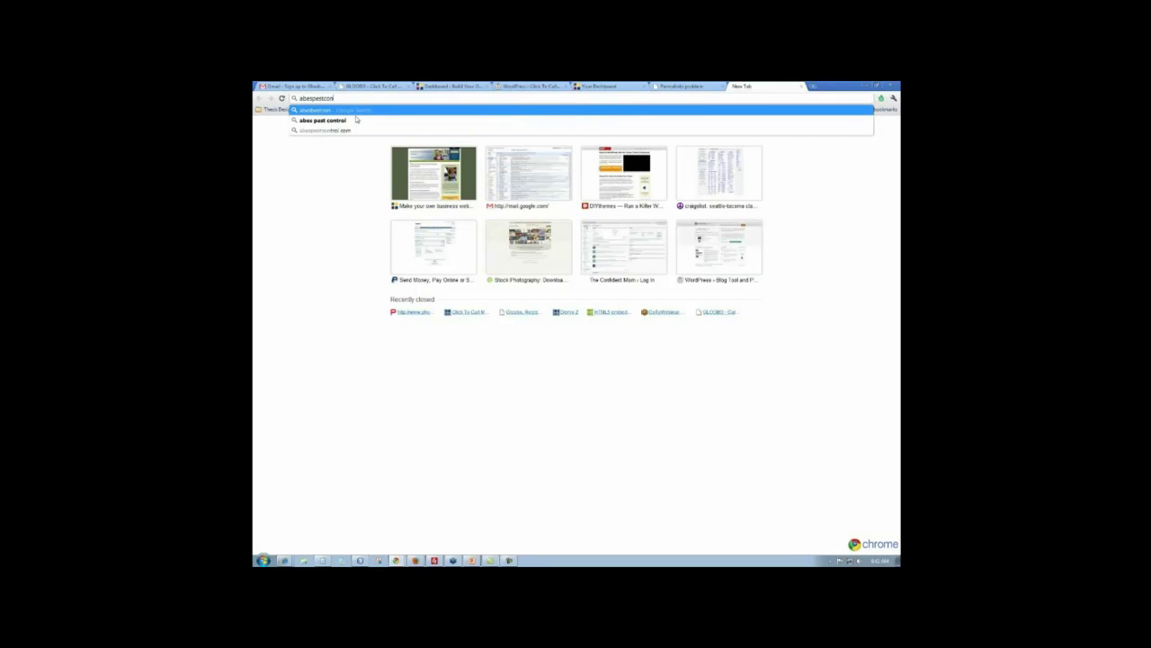
{"action": "type", "text": "trol.com"}
{"action": "key", "text": "Return"}
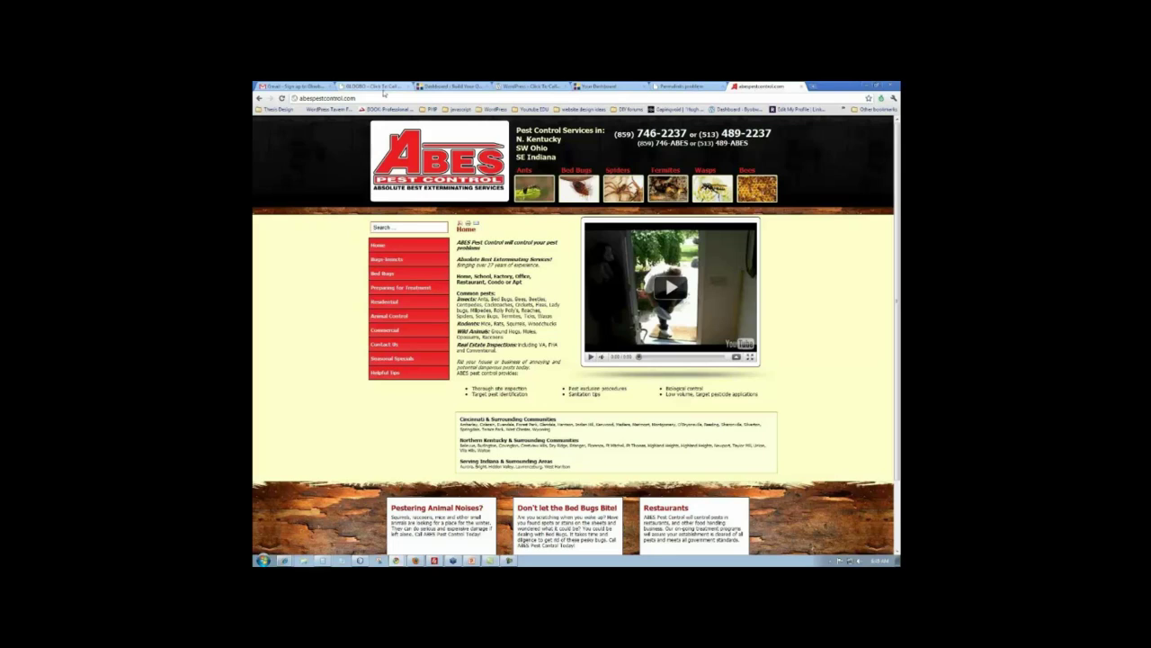
- Load adviceonadvertisingblog.com in the current tab in place of the pest control site
{"action": "left_click", "coordinate": [384, 100]}
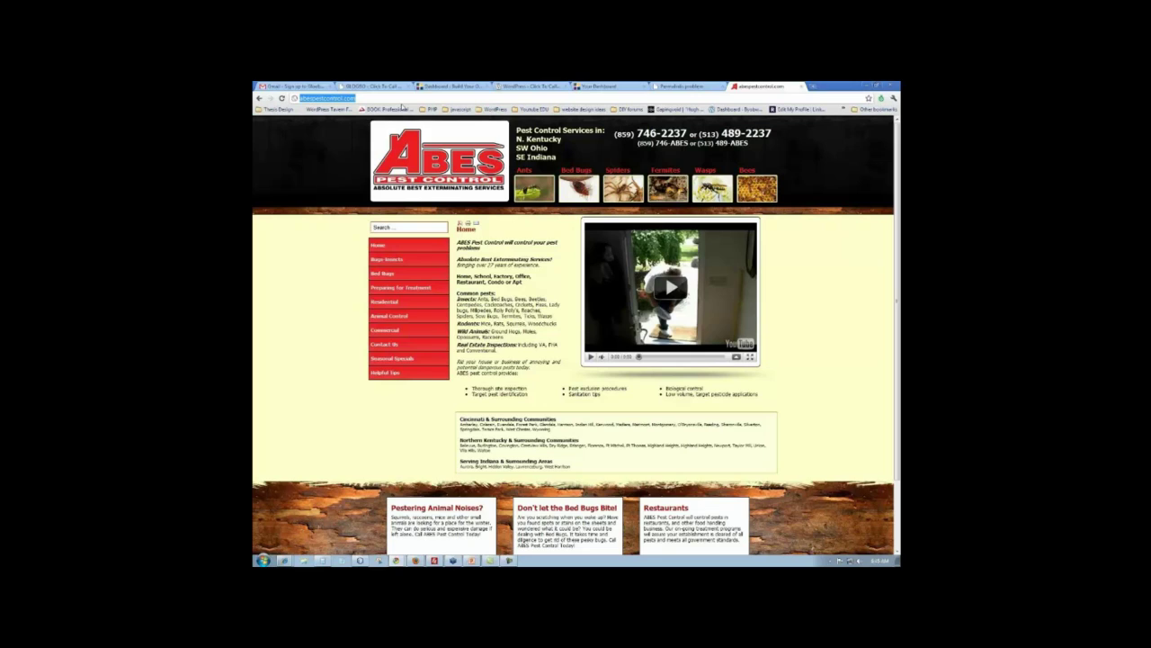
{"action": "type", "text": "advic"}
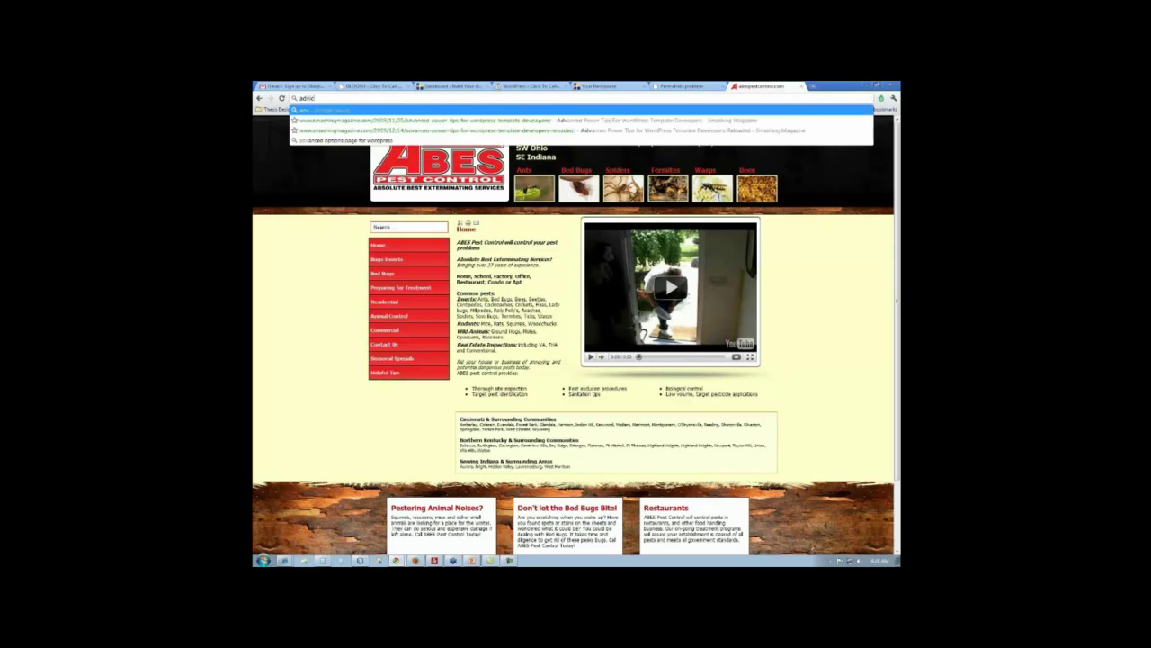
{"action": "type", "text": "eandadvertis"}
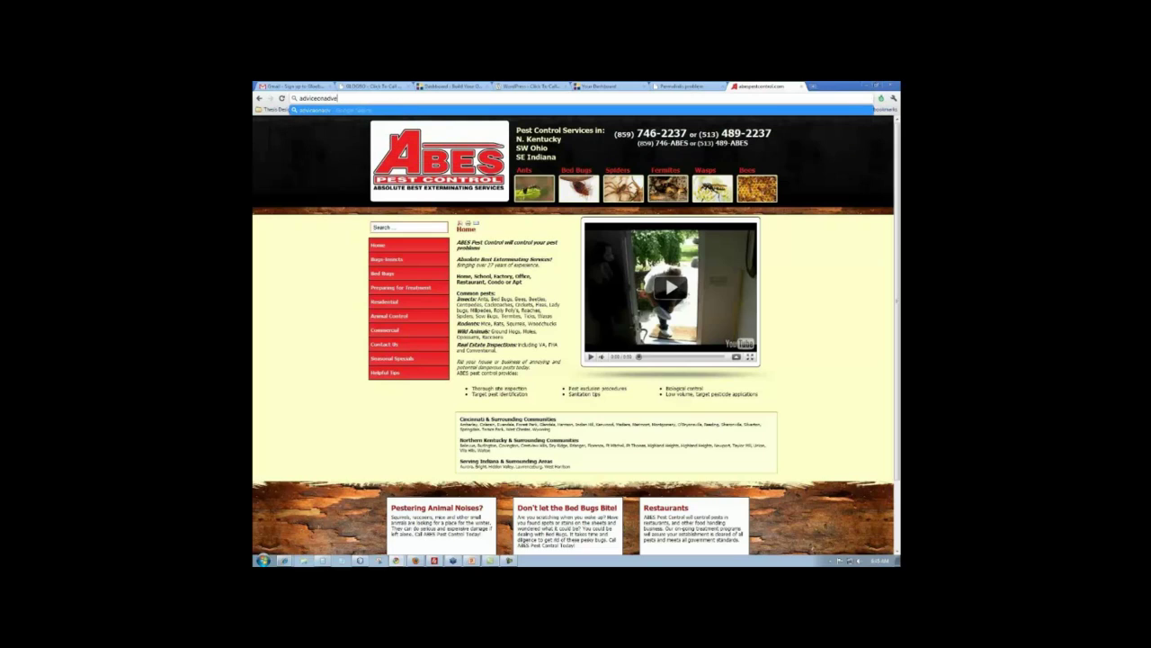
{"action": "type", "text": "ingblog.com"}
{"action": "key", "text": "Return"}
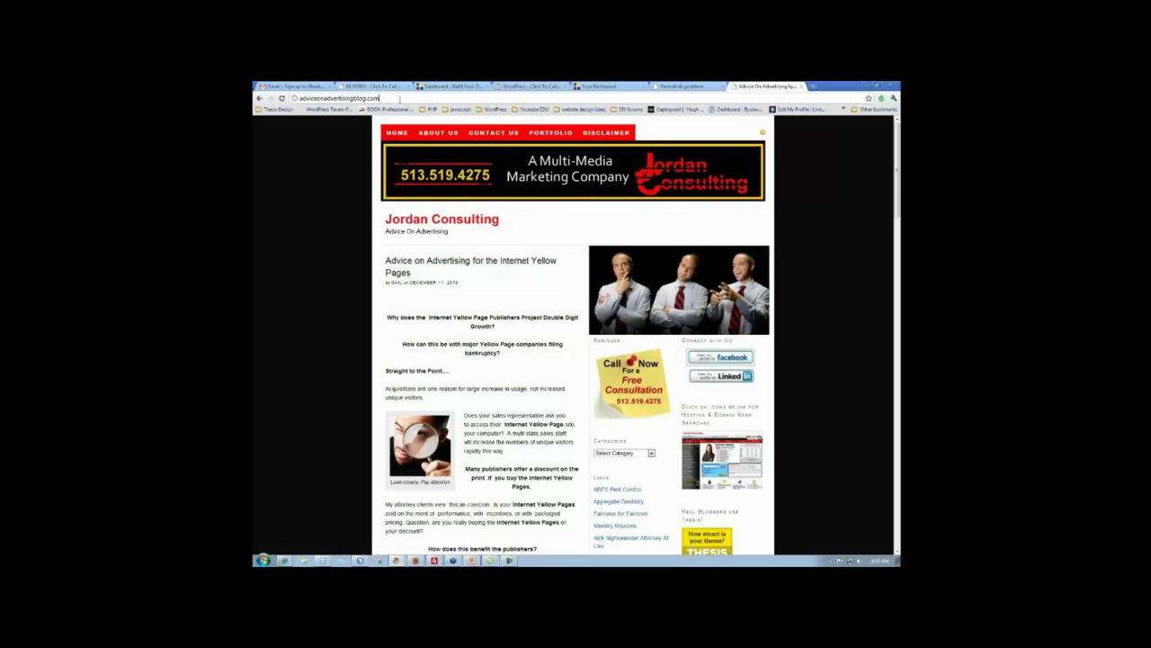
{"action": "left_click", "coordinate": [400, 99]}
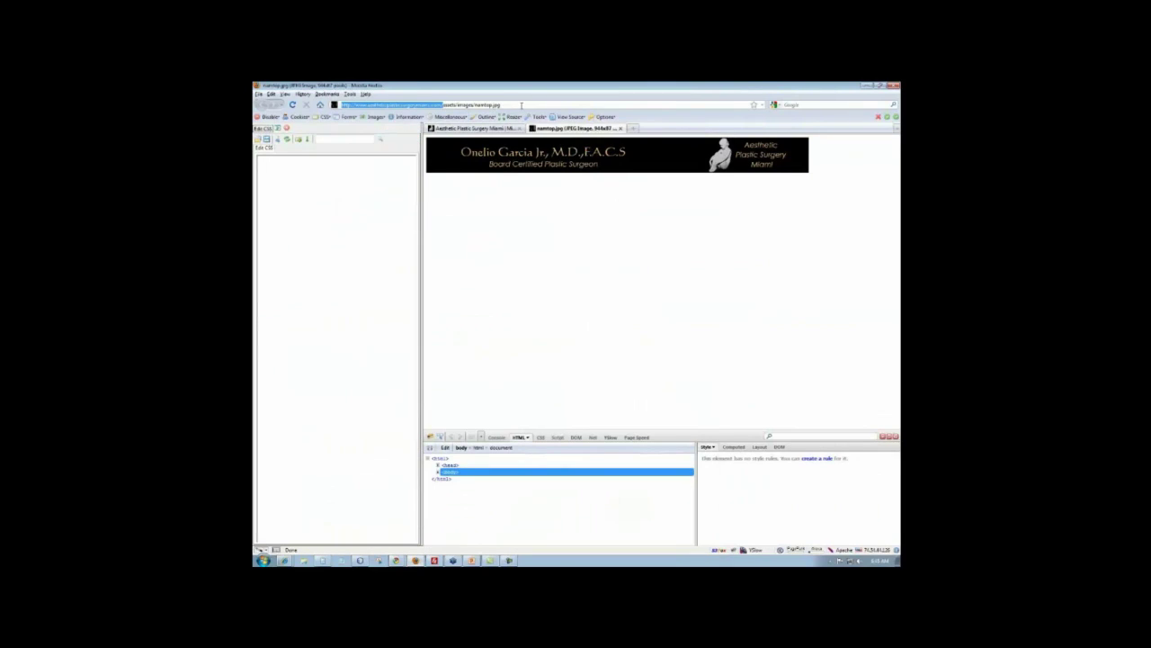
{"action": "left_click", "coordinate": [500, 105]}
{"action": "left_click_drag", "start_coordinate": [501, 104], "coordinate": [332, 104]}
{"action": "type", "text": "http://advicesadvertisingblog.com/"}
{"action": "key", "text": "Return"}
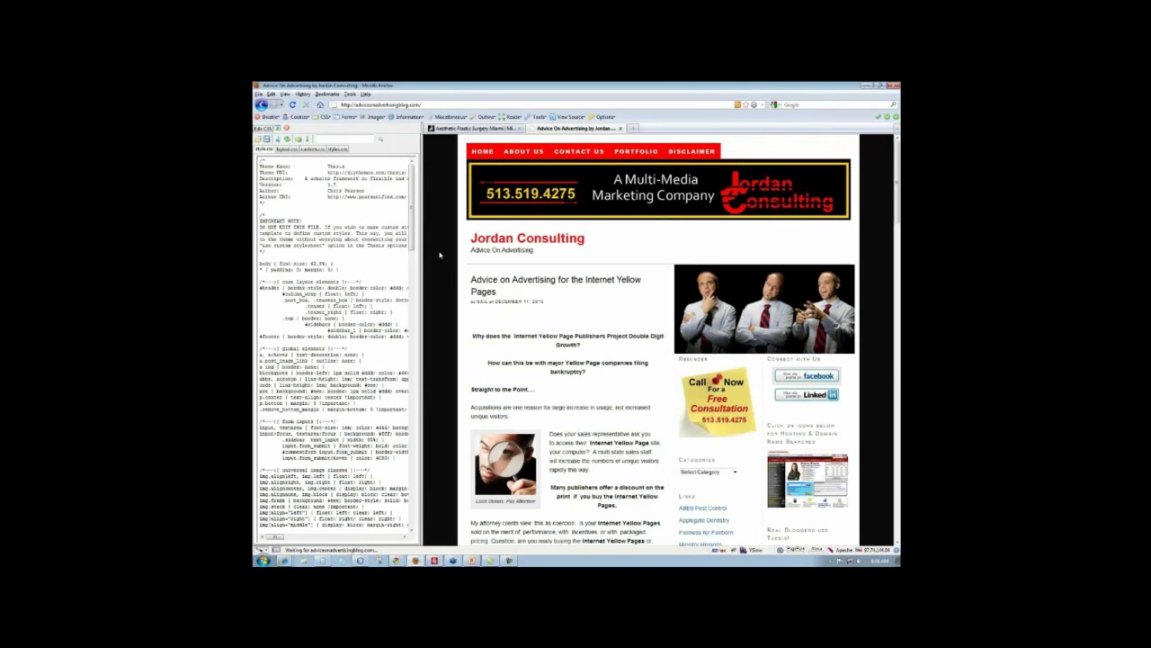
- Inspect the Jordan Consulting header banner image in Firebug, enlarge the inspector and examine the surrounding HTML
{"action": "right_click", "coordinate": [533, 201]}
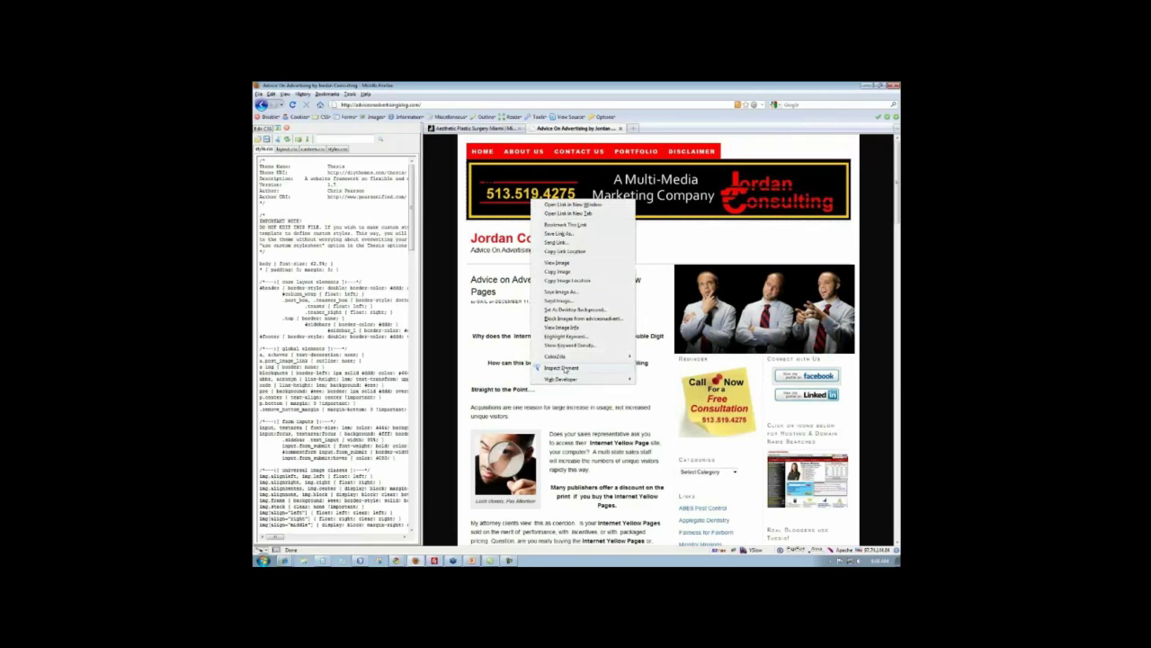
{"action": "left_click", "coordinate": [562, 367]}
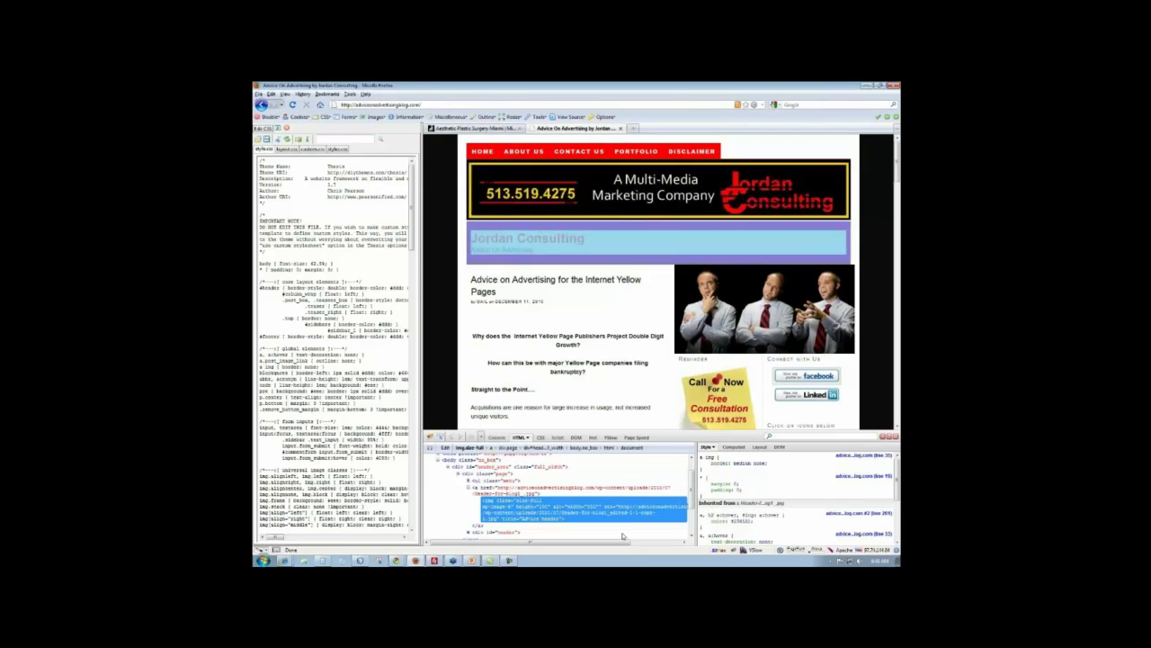
{"action": "left_click_drag", "start_coordinate": [691, 484], "coordinate": [692, 491]}
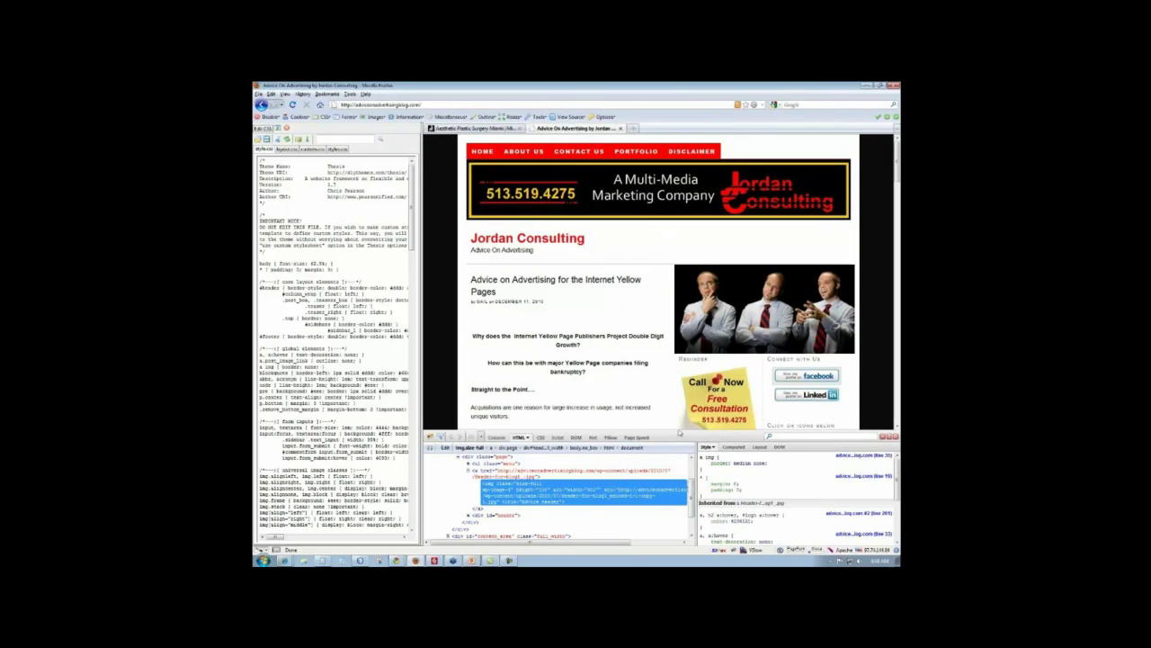
{"action": "left_click_drag", "start_coordinate": [678, 430], "coordinate": [678, 399]}
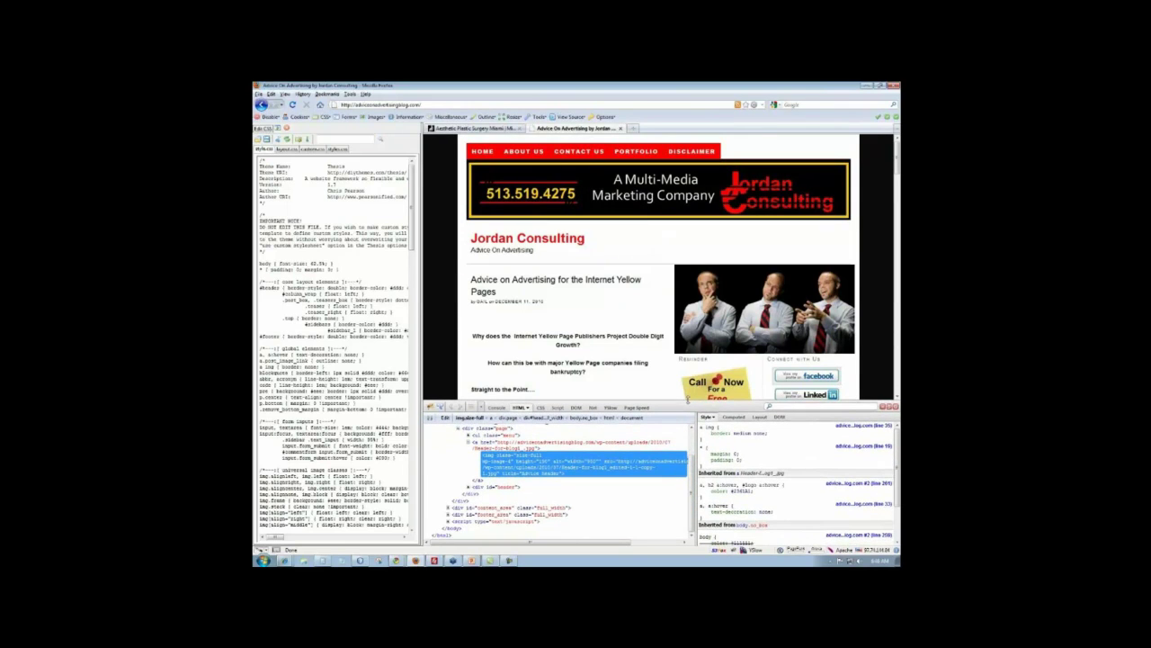
{"action": "left_click_drag", "start_coordinate": [691, 463], "coordinate": [693, 441]}
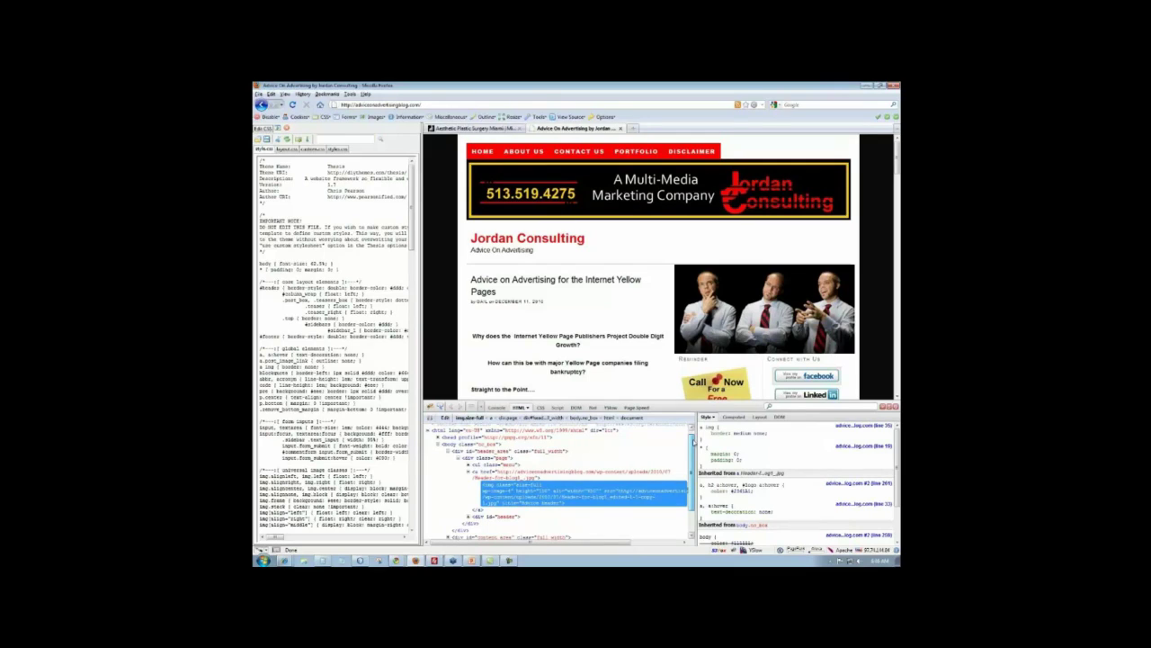
{"action": "left_click_drag", "start_coordinate": [693, 441], "coordinate": [693, 430]}
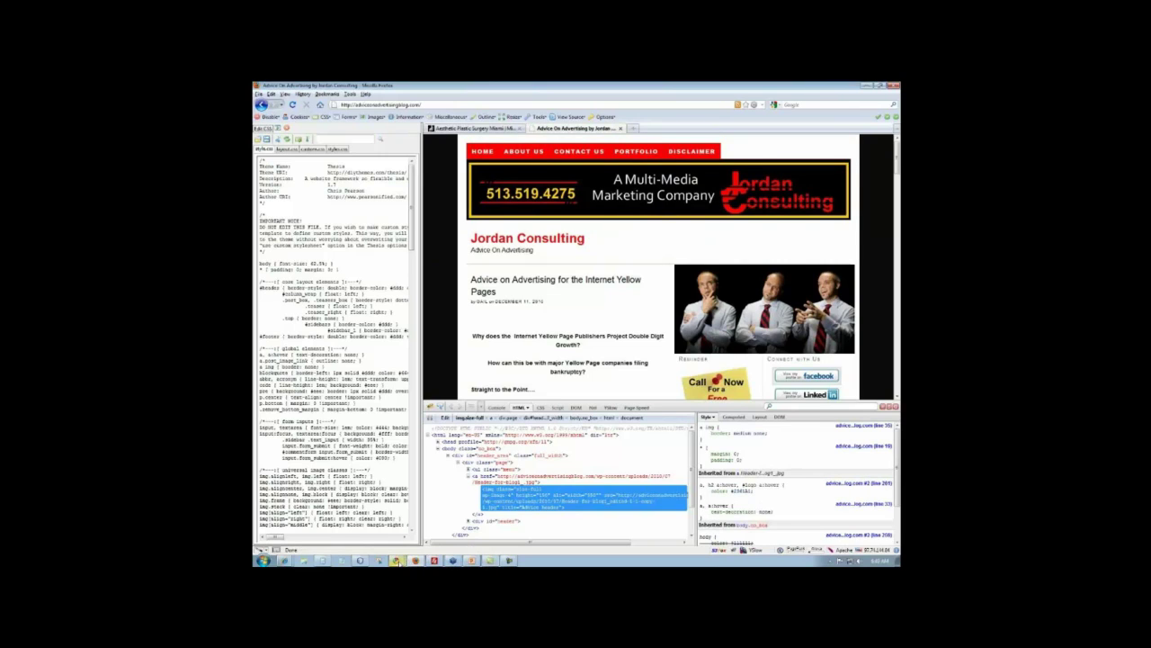
- Switch to Chrome, open the Build Your Own Business Website forum from the member dashboard and look through its sections
{"action": "left_click", "coordinate": [395, 559]}
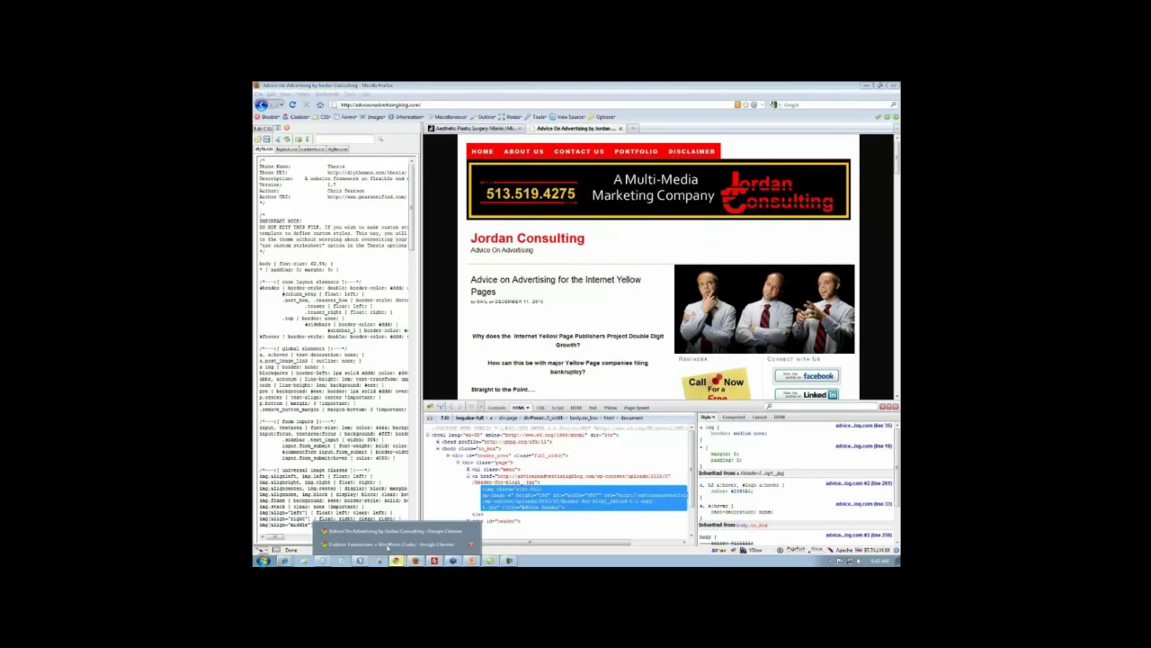
{"action": "left_click", "coordinate": [378, 531]}
{"action": "left_click", "coordinate": [450, 86]}
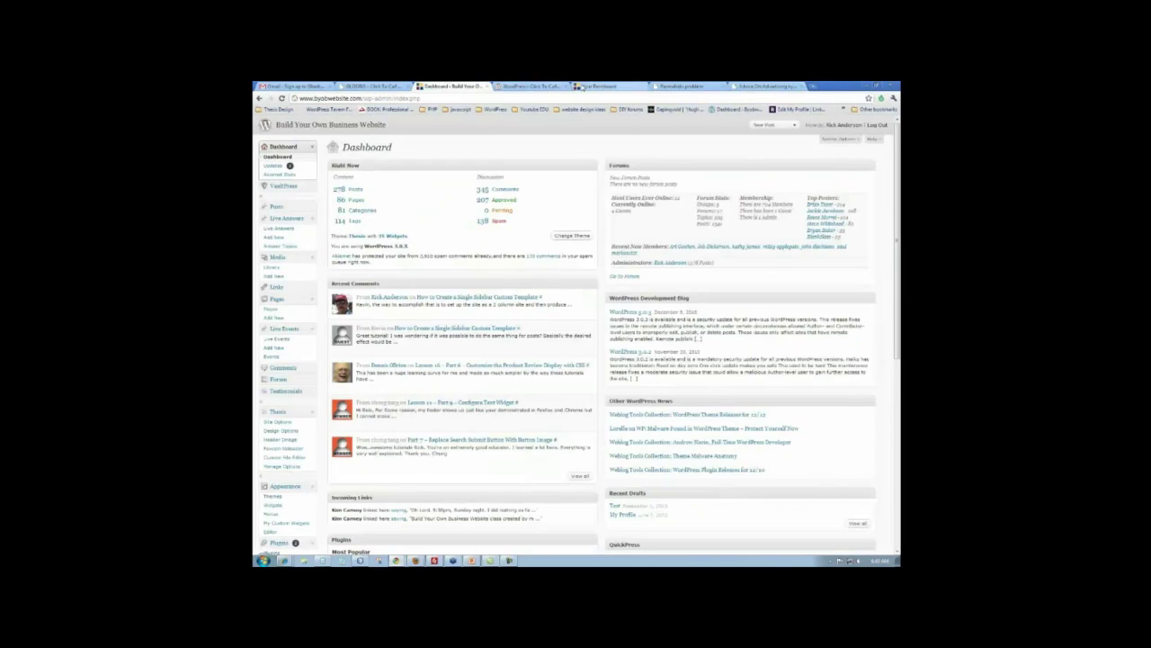
{"action": "left_click", "coordinate": [599, 85]}
{"action": "scroll", "coordinate": [680, 232], "scroll_direction": "up", "scroll_amount": 3}
{"action": "left_click", "coordinate": [664, 223]}
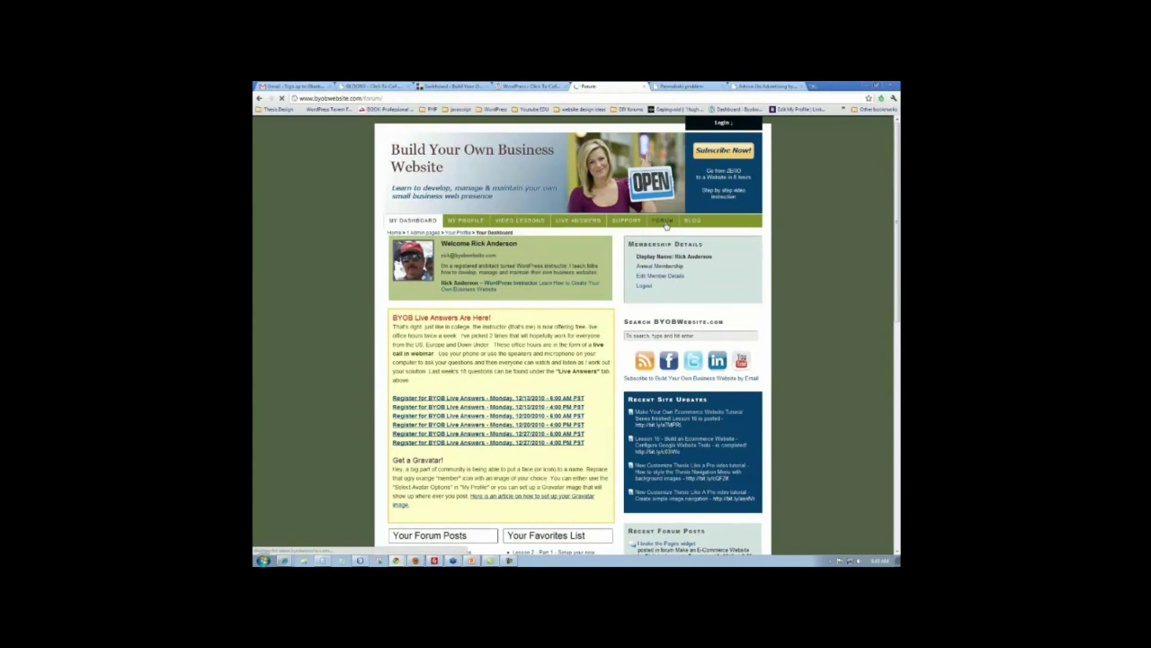
{"action": "scroll", "coordinate": [577, 268], "scroll_direction": "down", "scroll_amount": 7}
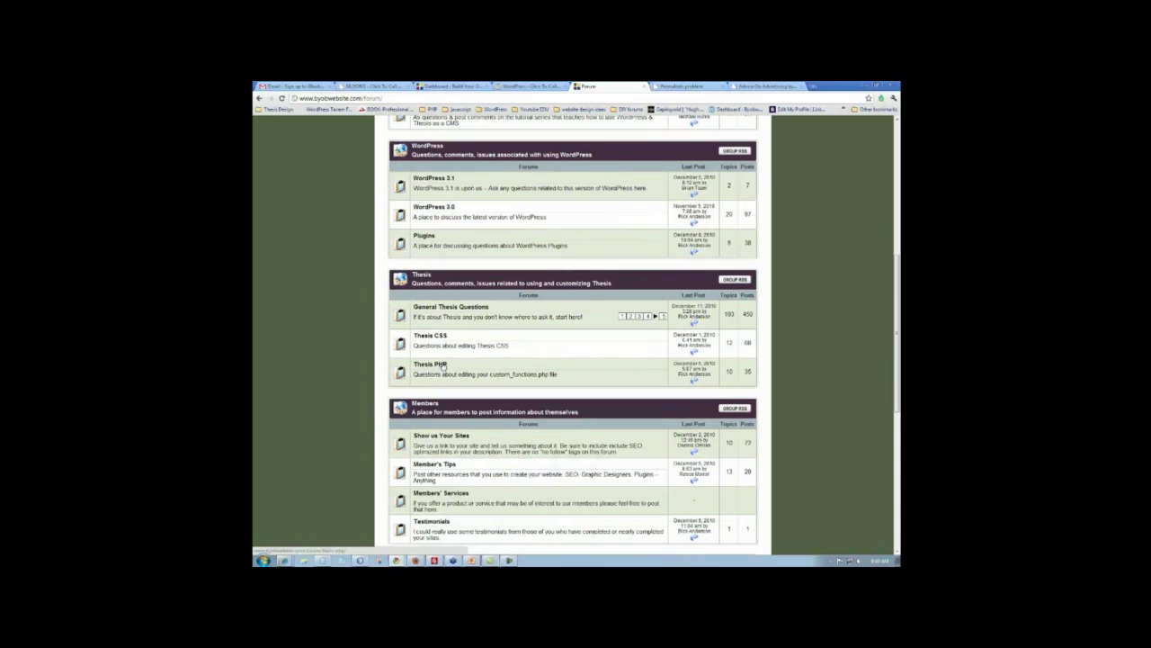
{"action": "scroll", "coordinate": [443, 366], "scroll_direction": "up", "scroll_amount": 7}
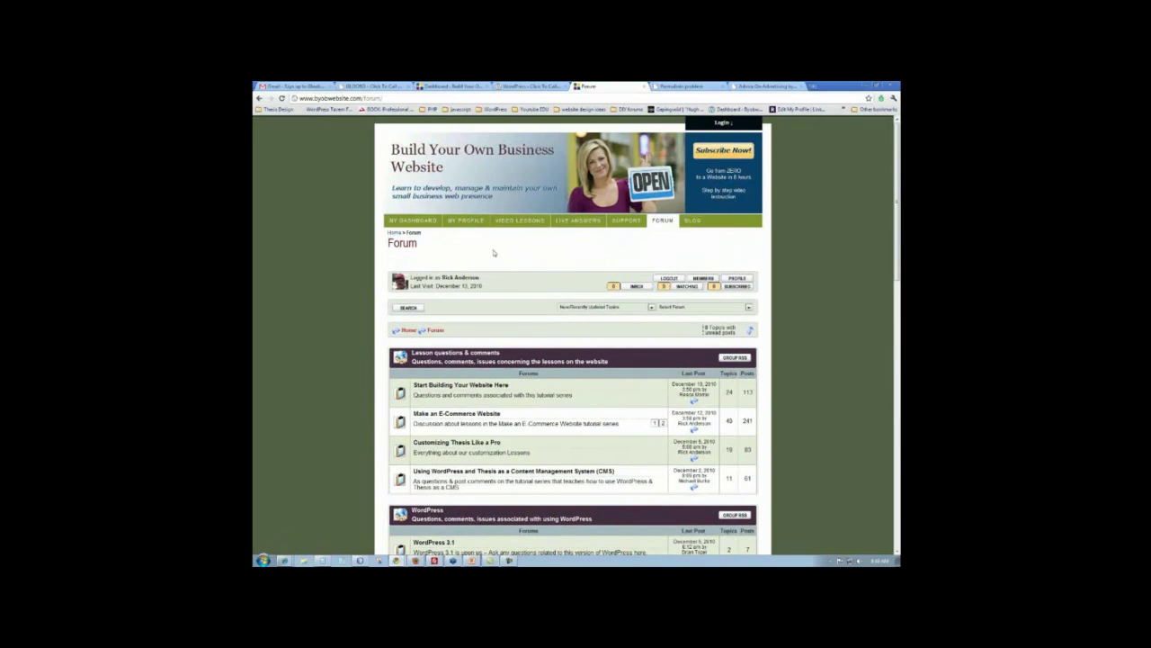
- Show the route from My Dashboard to the Thesis PHP forum and look over its topic list
{"action": "left_click", "coordinate": [423, 223]}
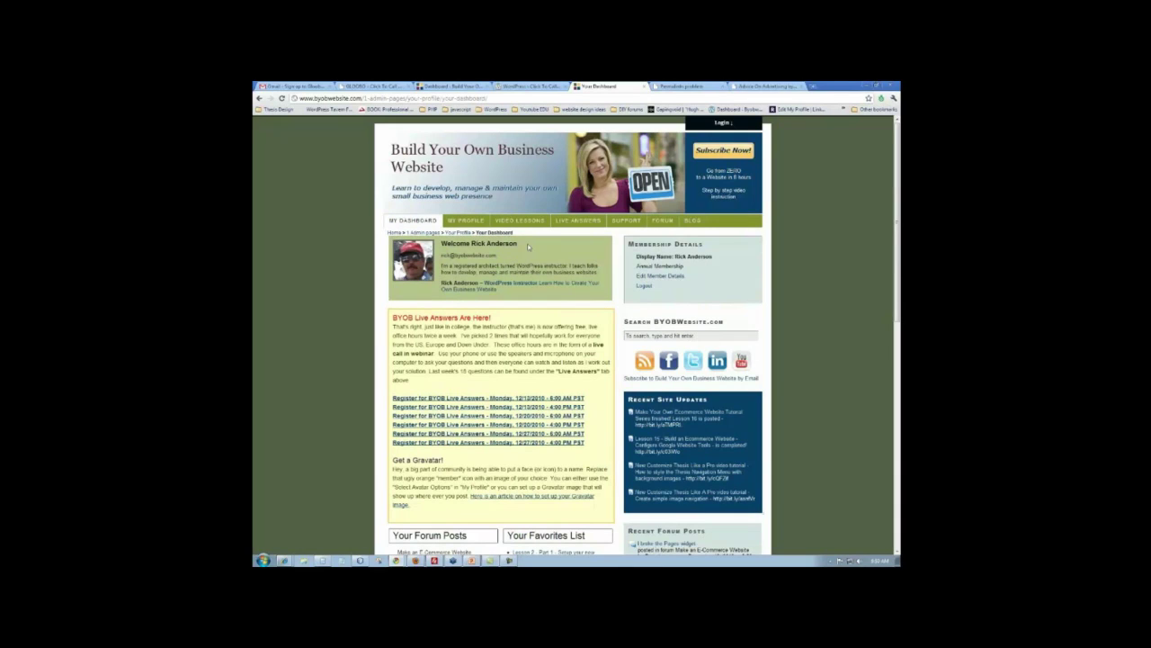
{"action": "left_click", "coordinate": [662, 223]}
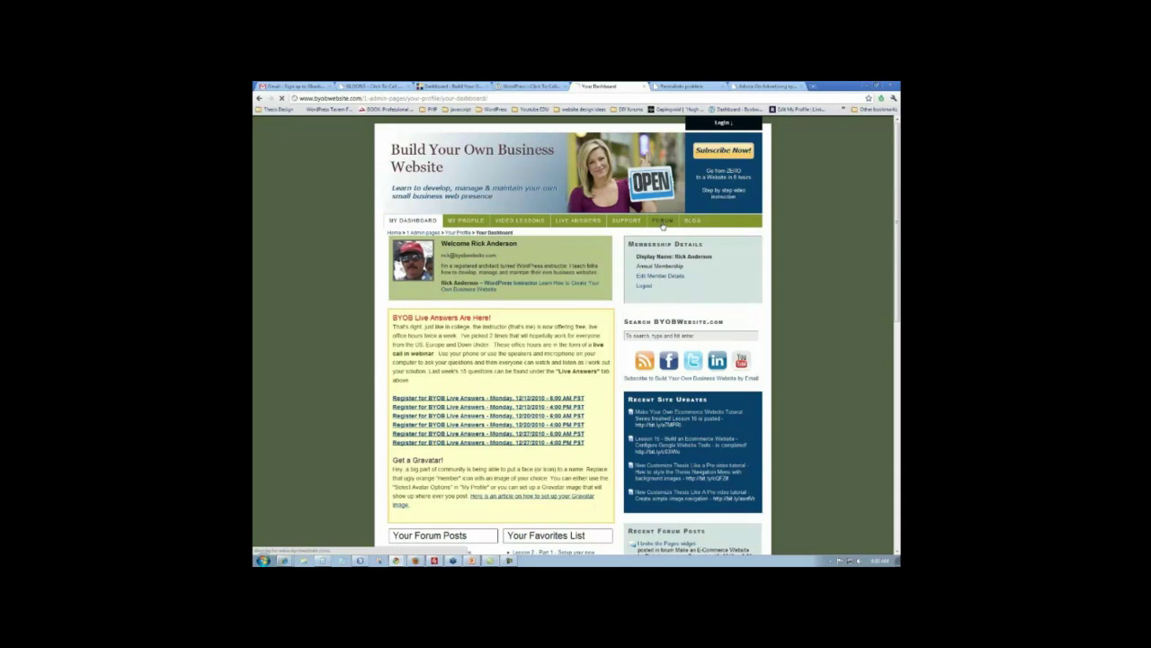
{"action": "scroll", "coordinate": [606, 277], "scroll_direction": "down", "scroll_amount": 5}
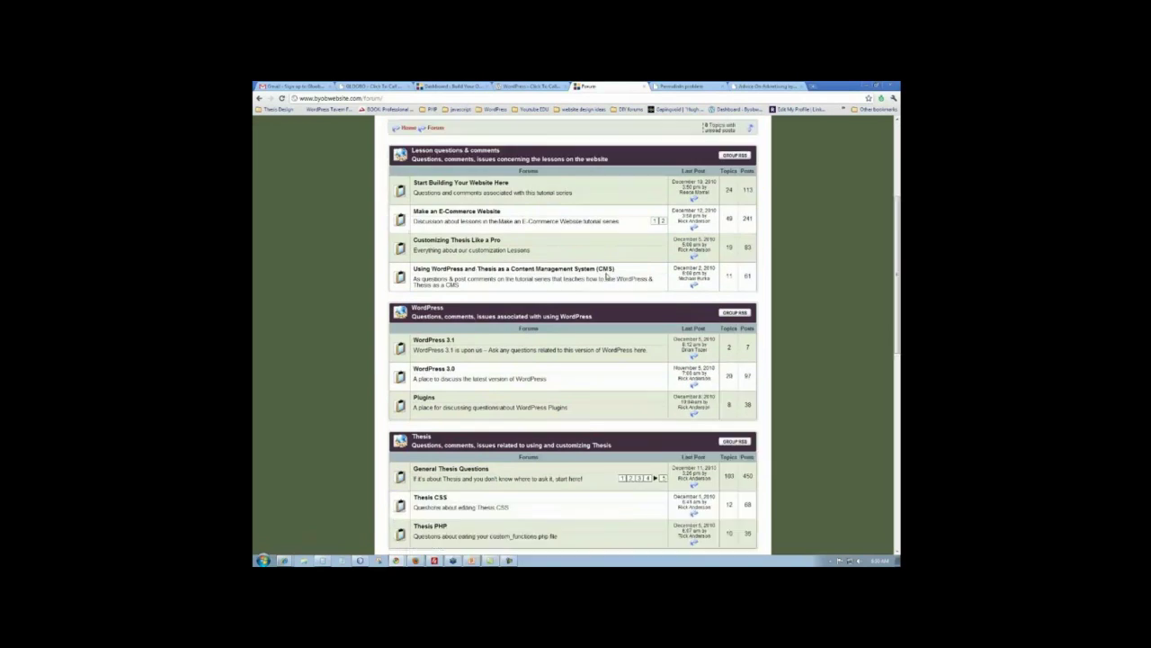
{"action": "scroll", "coordinate": [606, 277], "scroll_direction": "down", "scroll_amount": 2}
{"action": "scroll", "coordinate": [606, 277], "scroll_direction": "down", "scroll_amount": 2}
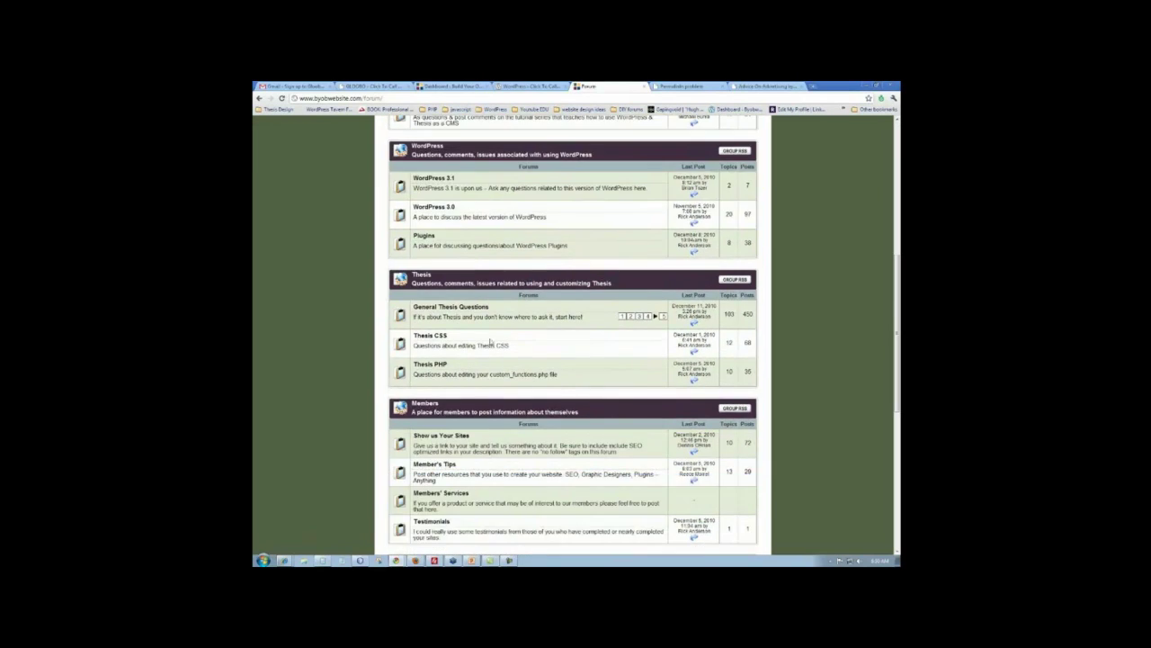
{"action": "left_click", "coordinate": [423, 365]}
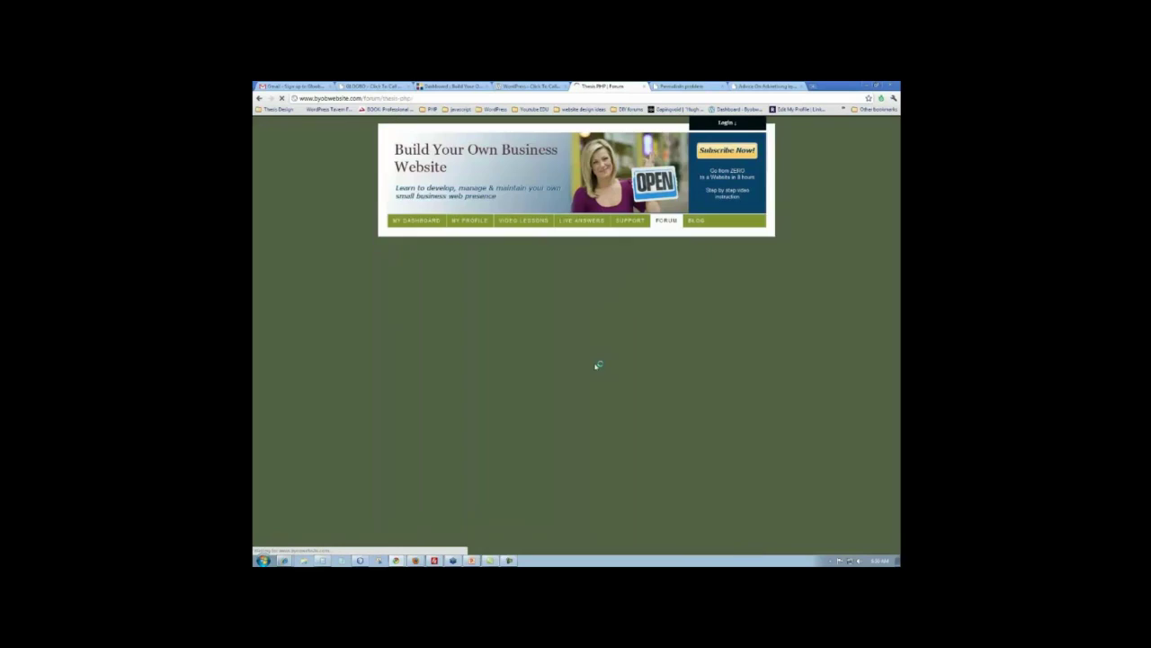
{"action": "scroll", "coordinate": [595, 366], "scroll_direction": "down", "scroll_amount": 2}
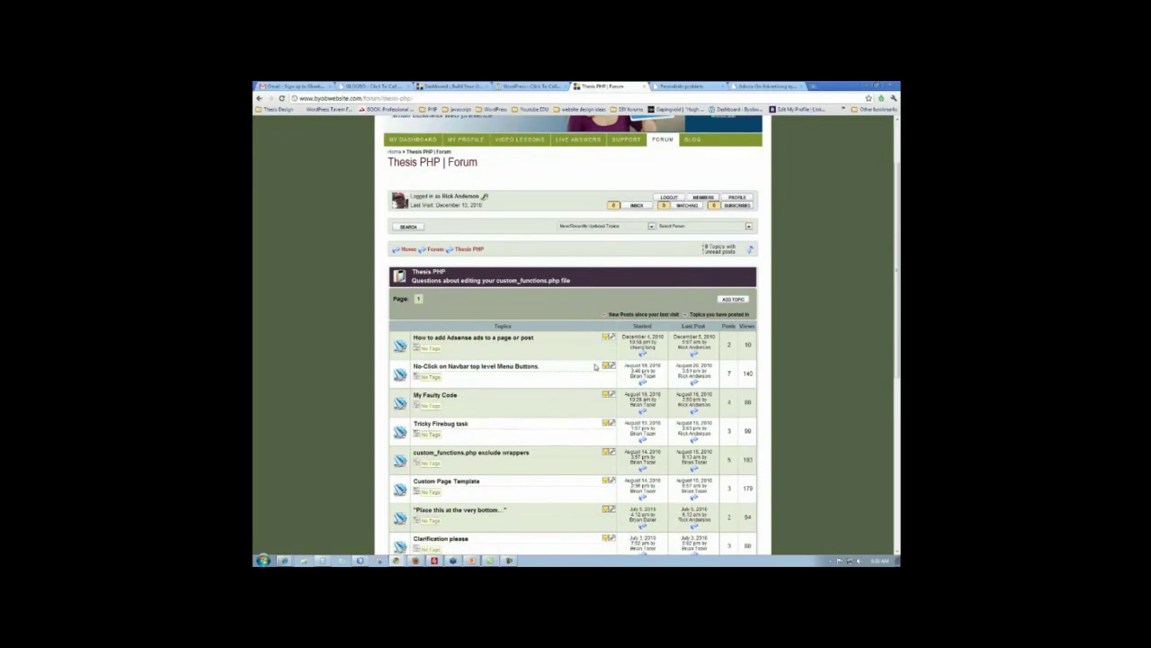
{"action": "scroll", "coordinate": [594, 366], "scroll_direction": "up", "scroll_amount": 2}
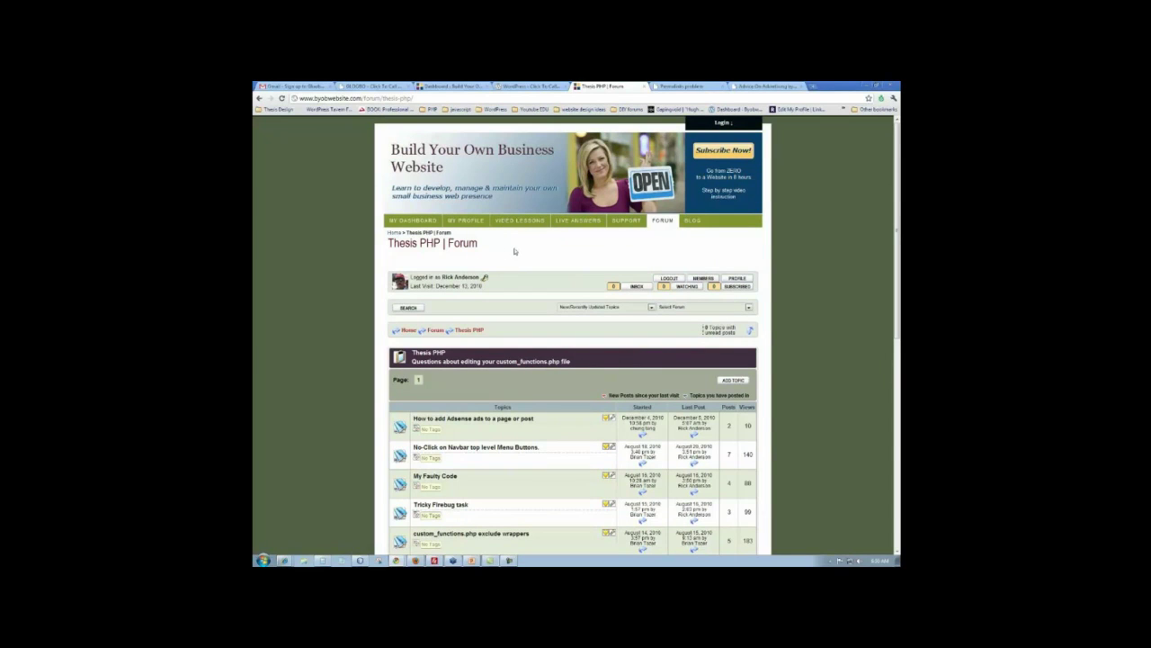
- Return to the main forum index and view its beginning
{"action": "left_click", "coordinate": [259, 99]}
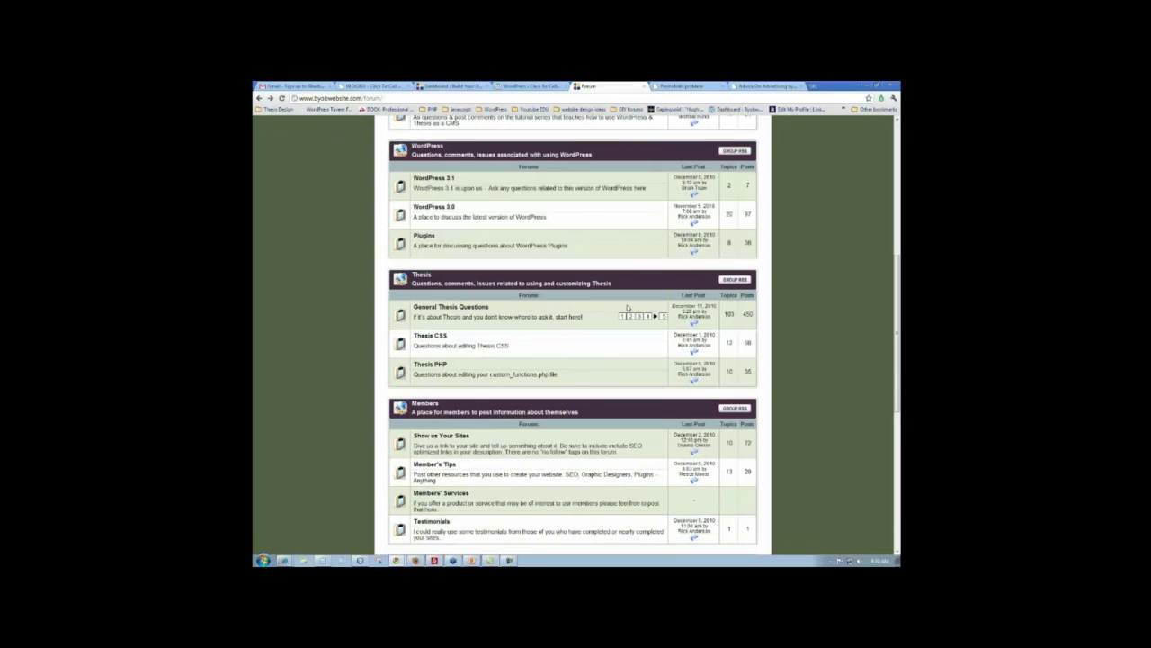
{"action": "scroll", "coordinate": [597, 310], "scroll_direction": "up", "scroll_amount": 5}
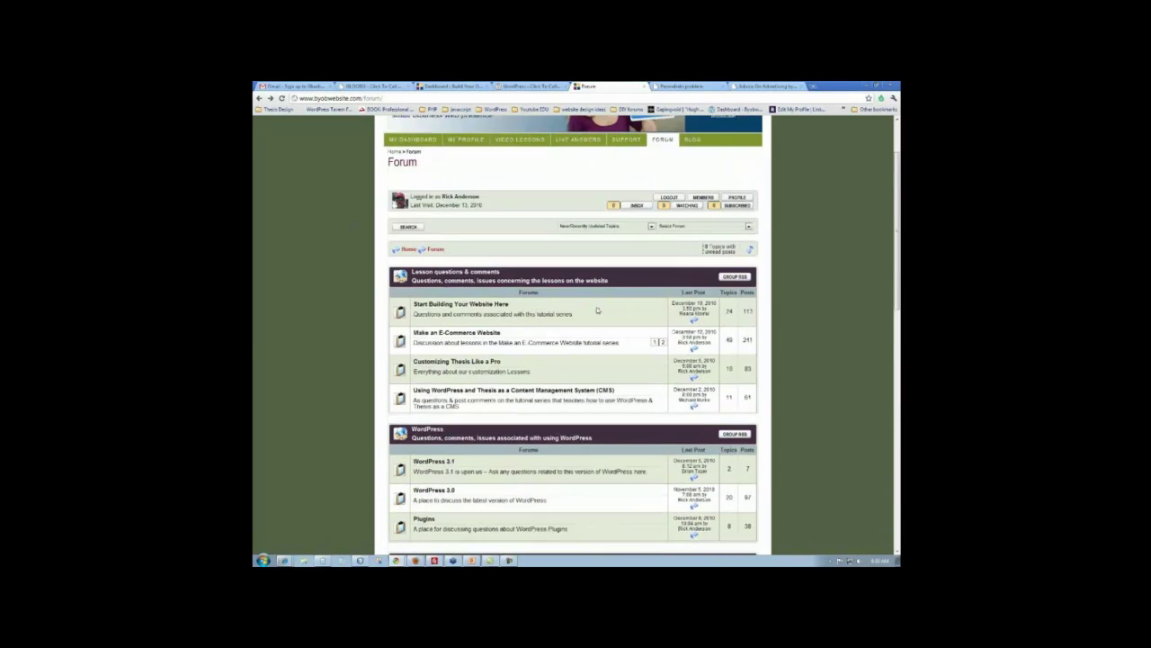
{"action": "scroll", "coordinate": [596, 311], "scroll_direction": "up", "scroll_amount": 2}
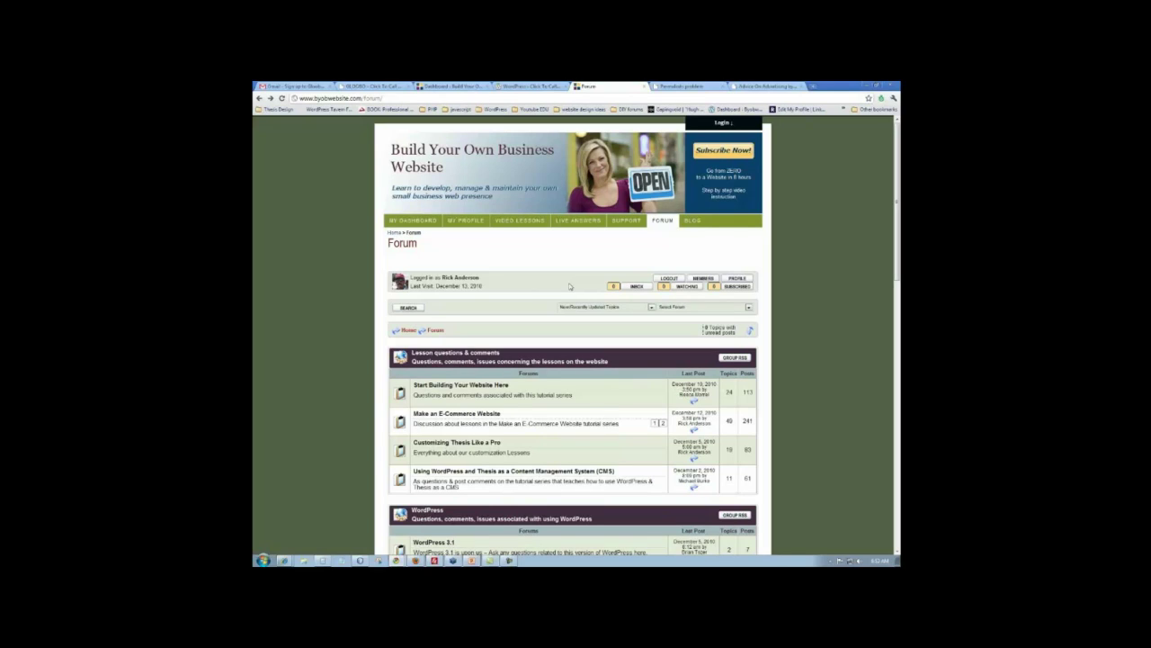
- Switch to Firefox and look over the Jordan Consulting blog's home page
{"action": "left_click", "coordinate": [416, 561]}
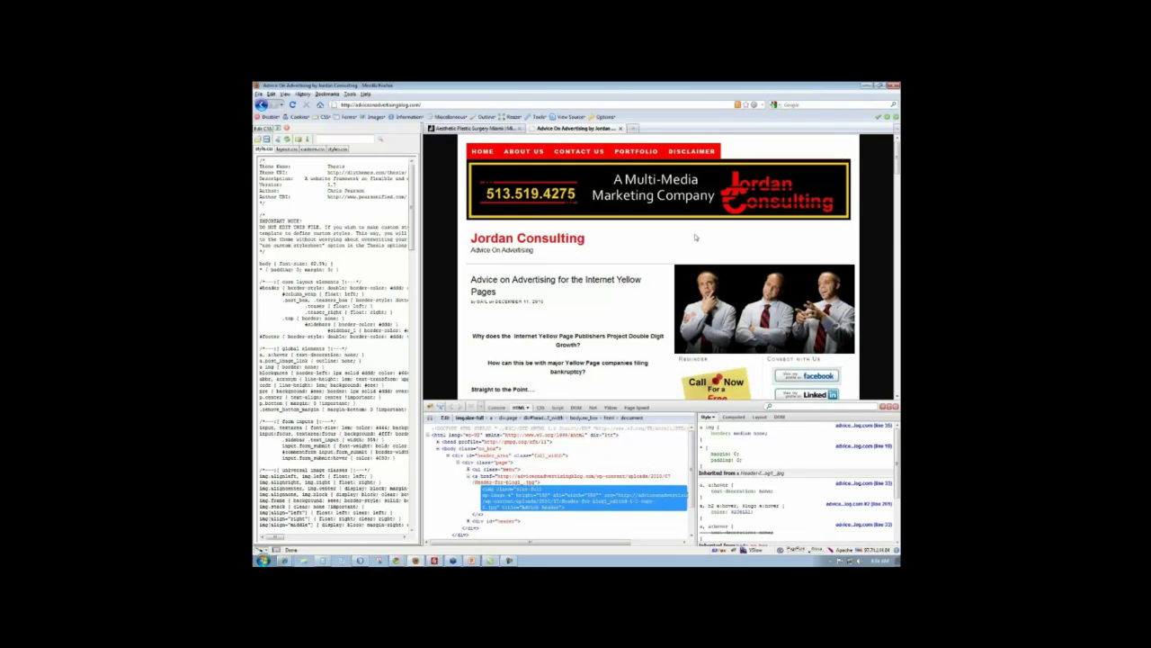
{"action": "scroll", "coordinate": [665, 249], "scroll_direction": "down", "scroll_amount": 3}
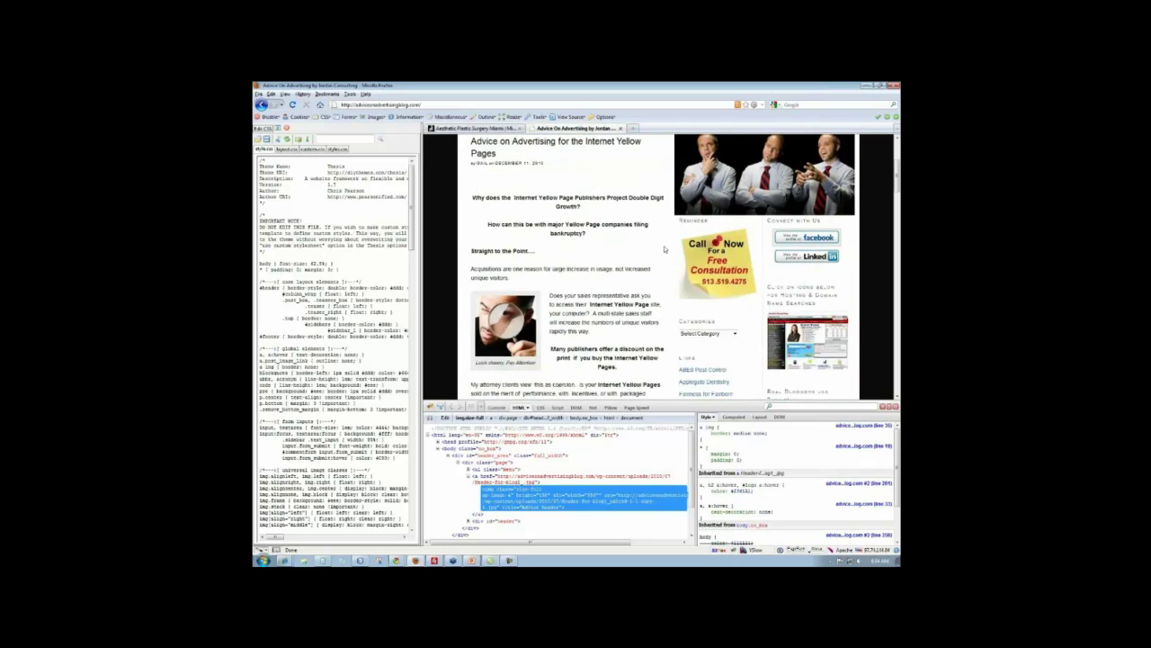
{"action": "scroll", "coordinate": [661, 250], "scroll_direction": "up", "scroll_amount": 3}
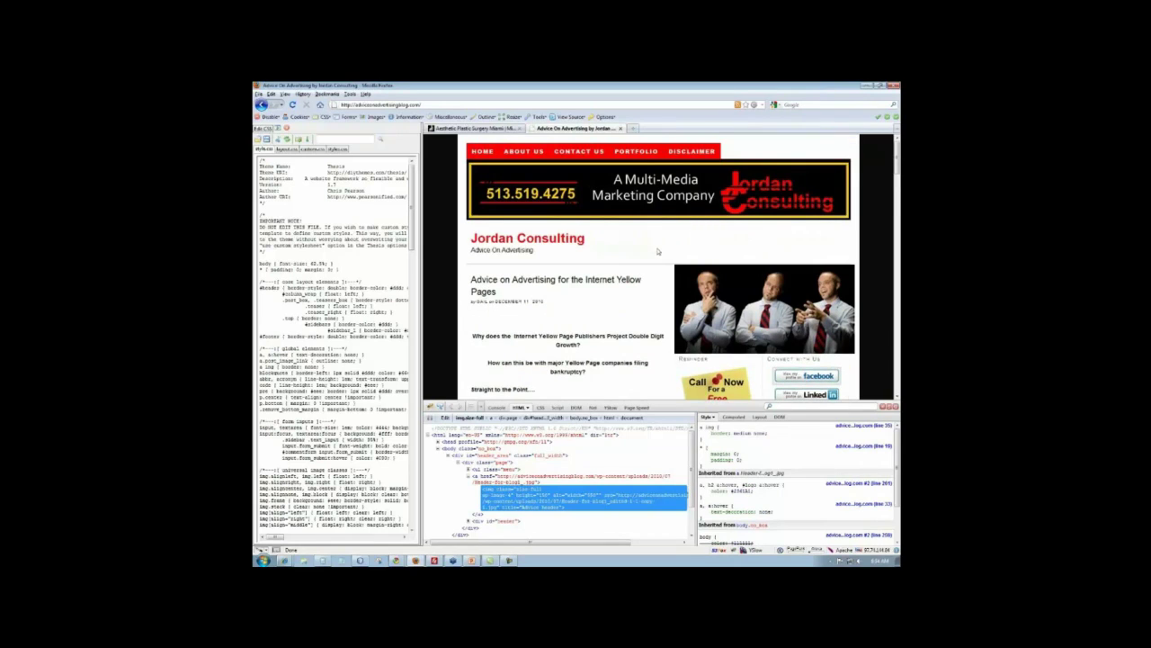